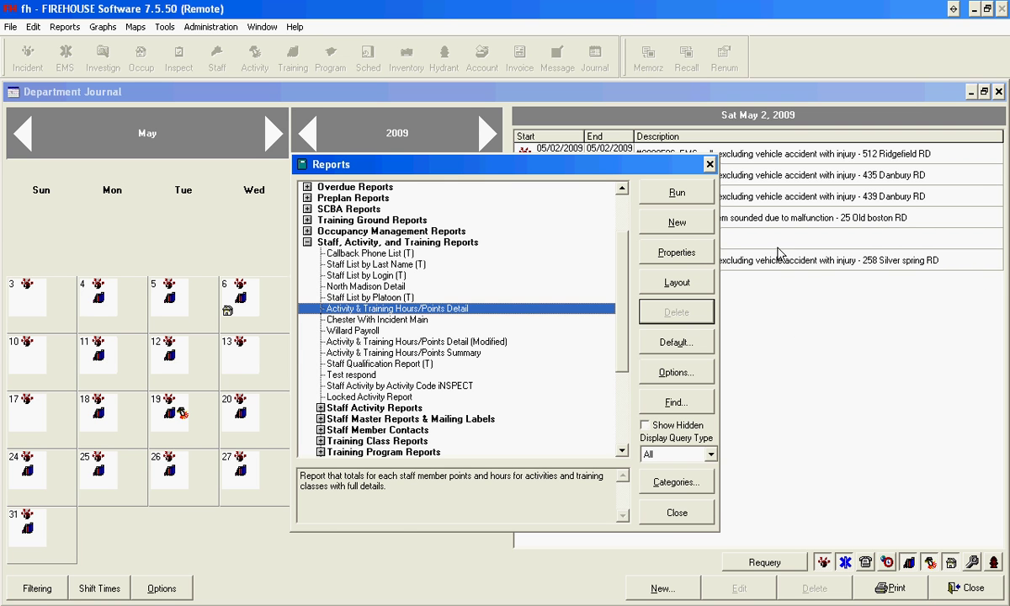
Create a new report based on the existing Activity & Training Hours/Points Detail report
{"action": "left_click", "coordinate": [678, 223]}
{"action": "left_click", "coordinate": [446, 362]}
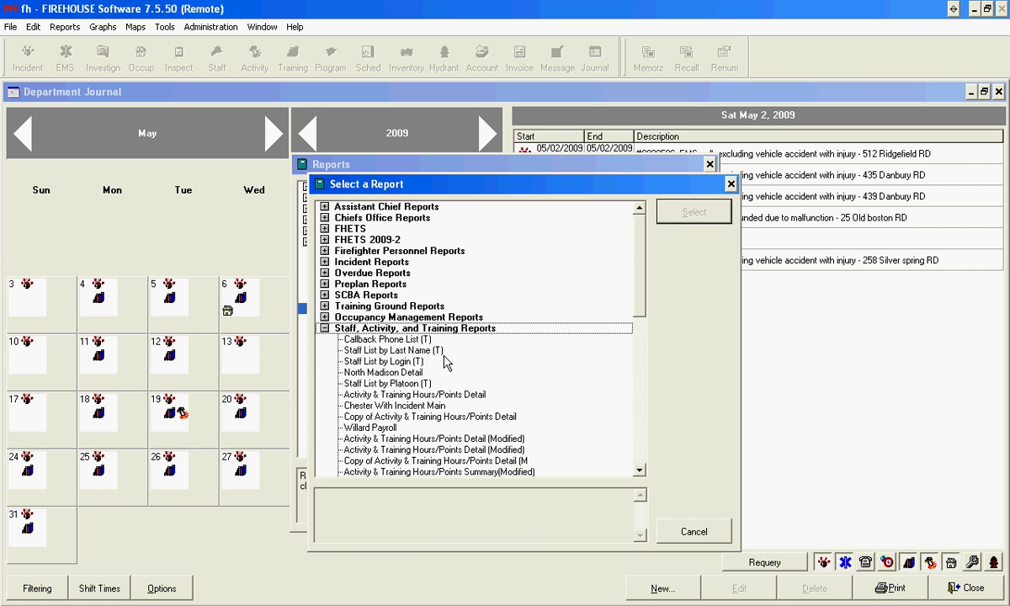
{"action": "left_click", "coordinate": [430, 395]}
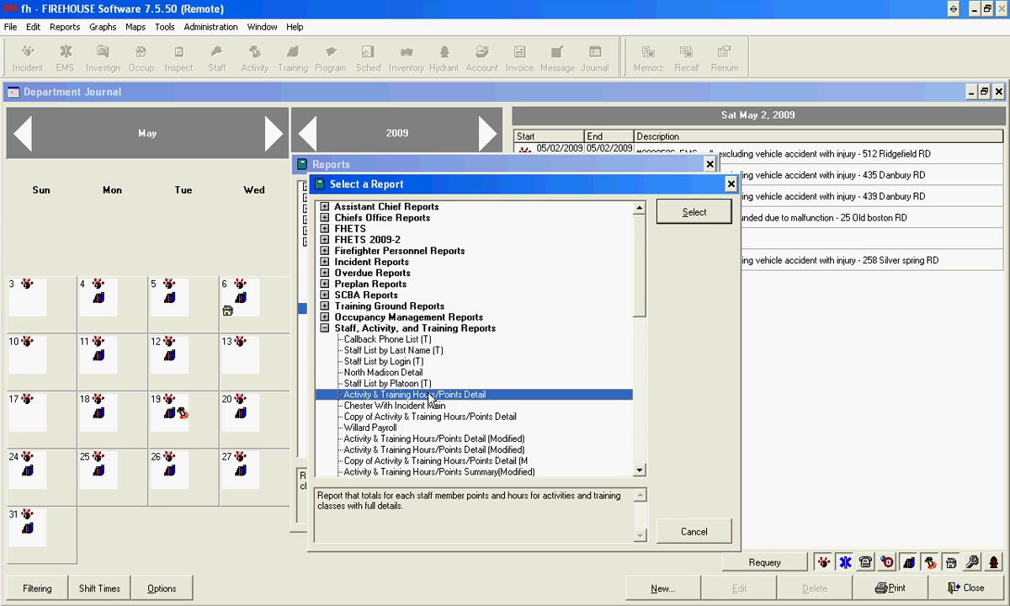
{"action": "left_click", "coordinate": [691, 212]}
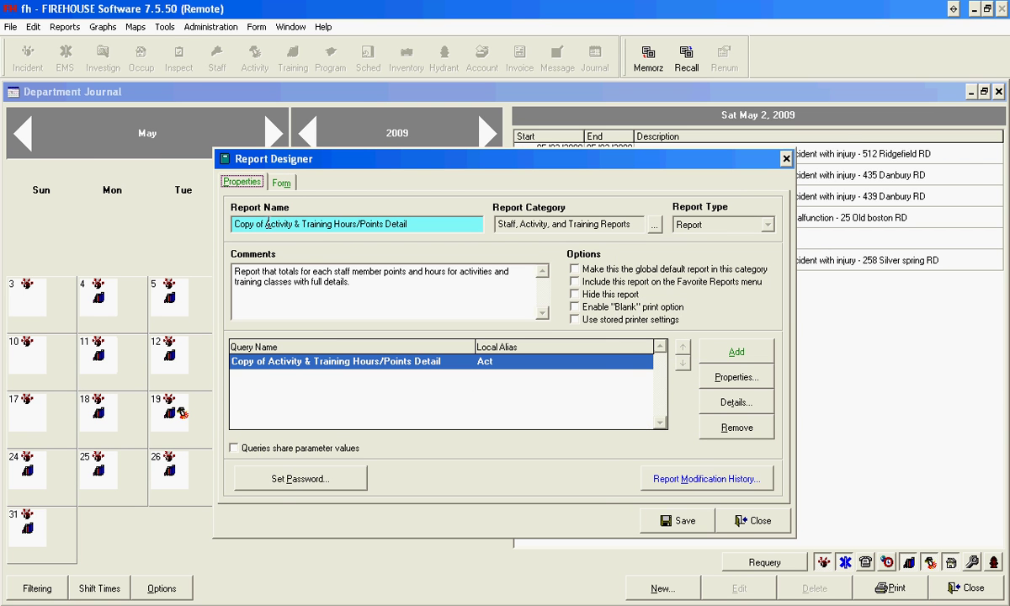
Rename the report as "Activity & Training Hours/Points Detail by Shift" and copy the new name
{"action": "left_click_drag", "start_coordinate": [266, 224], "coordinate": [228, 222]}
{"action": "key", "text": "Delete"}
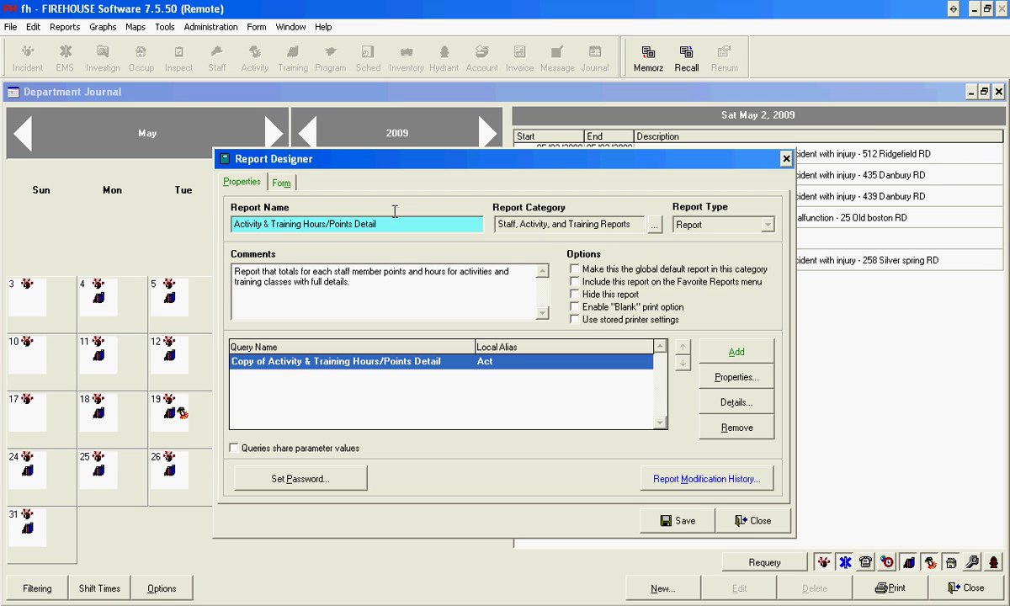
{"action": "type", "text": "by Shift"}
{"action": "left_click_drag", "start_coordinate": [409, 223], "coordinate": [245, 223]}
{"action": "key", "text": "ctrl+c"}
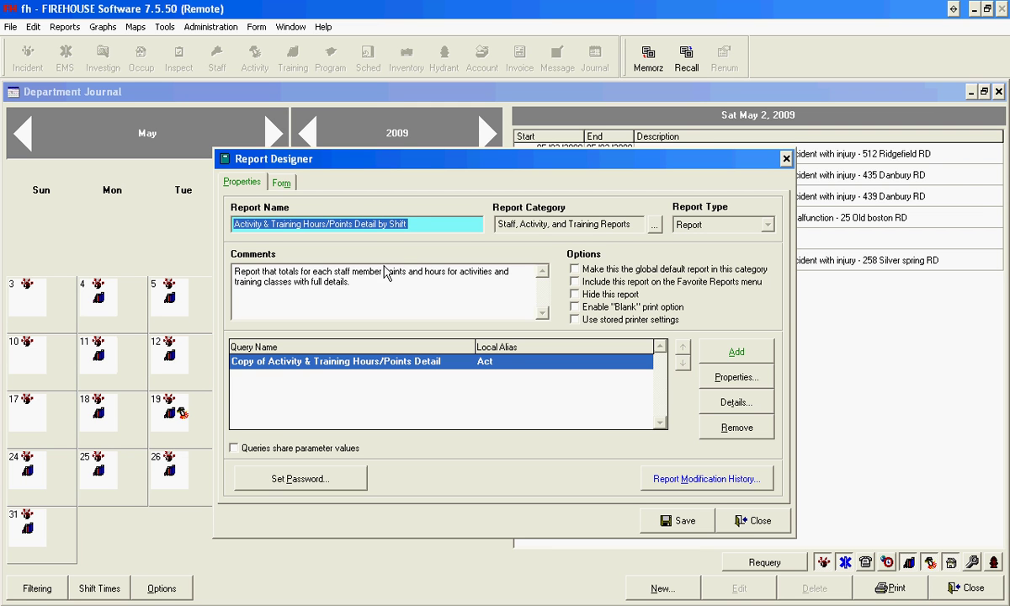
Open the report's query and replace its name with the copied "Activity & Training Hours/Points Detail by Shift"
{"action": "left_click", "coordinate": [741, 380]}
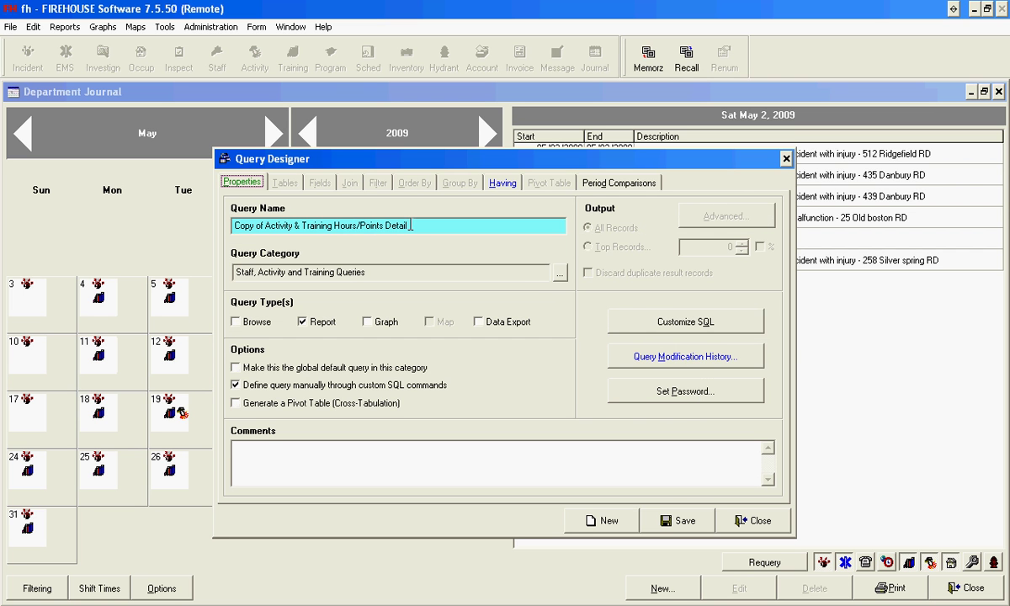
{"action": "right_click", "coordinate": [236, 225]}
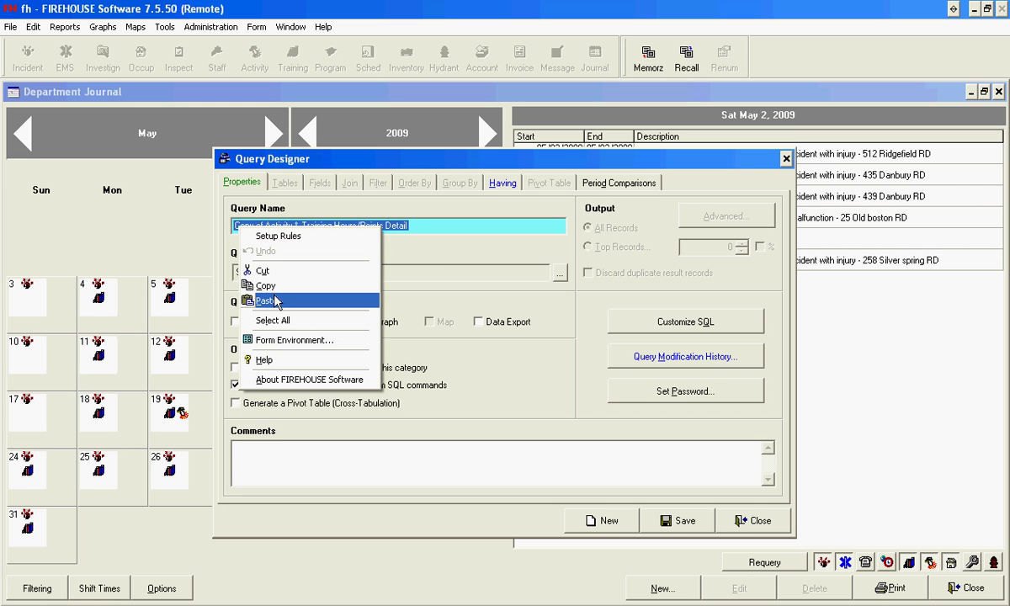
{"action": "left_click", "coordinate": [272, 298]}
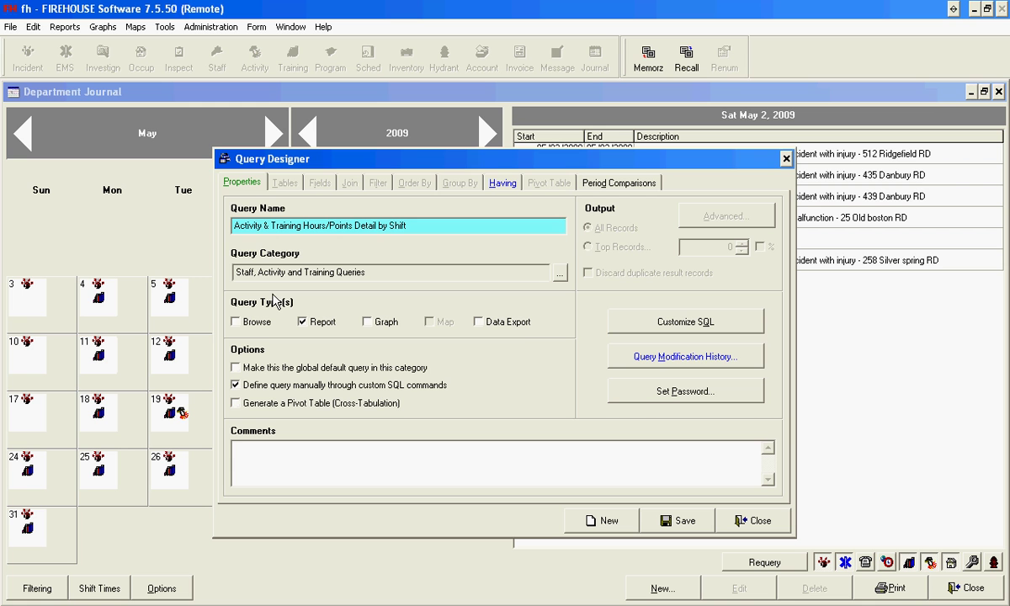
In the query's custom SQL, add Stf_Main.Shift after act_det.pay_scale in the first SELECT's field list
{"action": "left_click", "coordinate": [660, 324]}
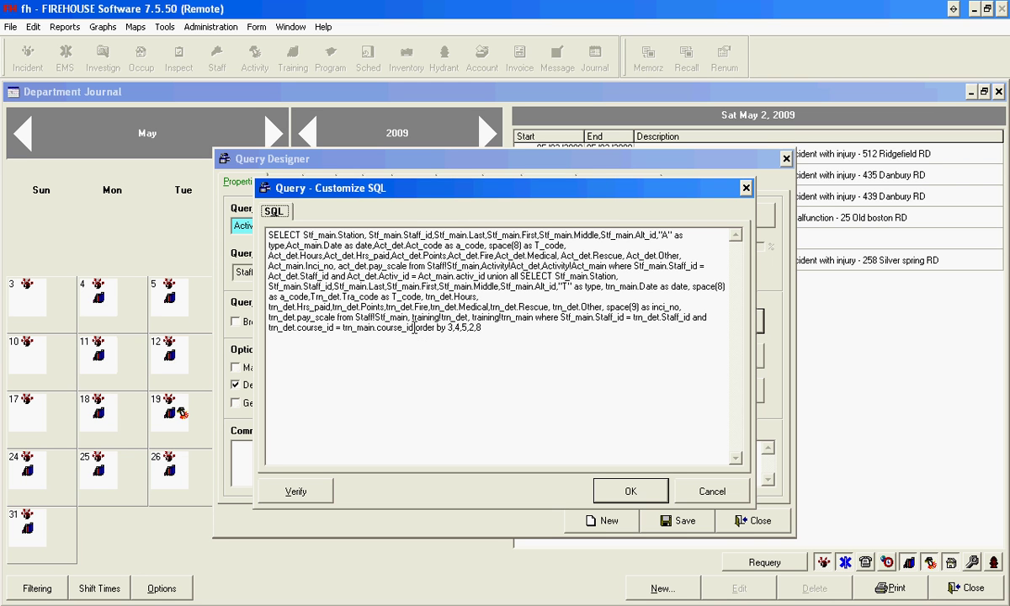
{"action": "left_click", "coordinate": [469, 317]}
{"action": "left_click", "coordinate": [403, 264]}
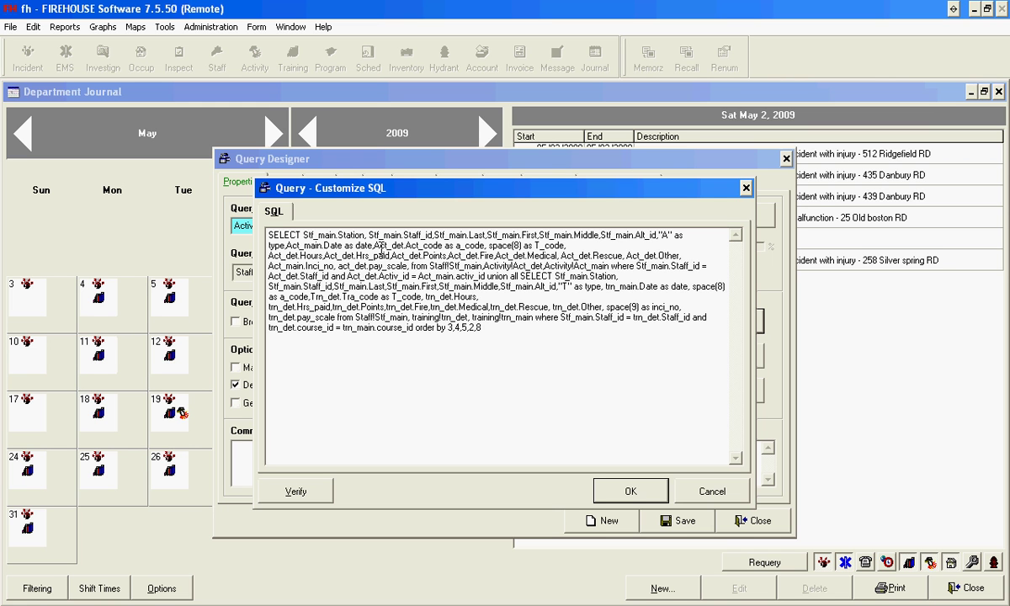
{"action": "type", "text": "Stf_Ma"}
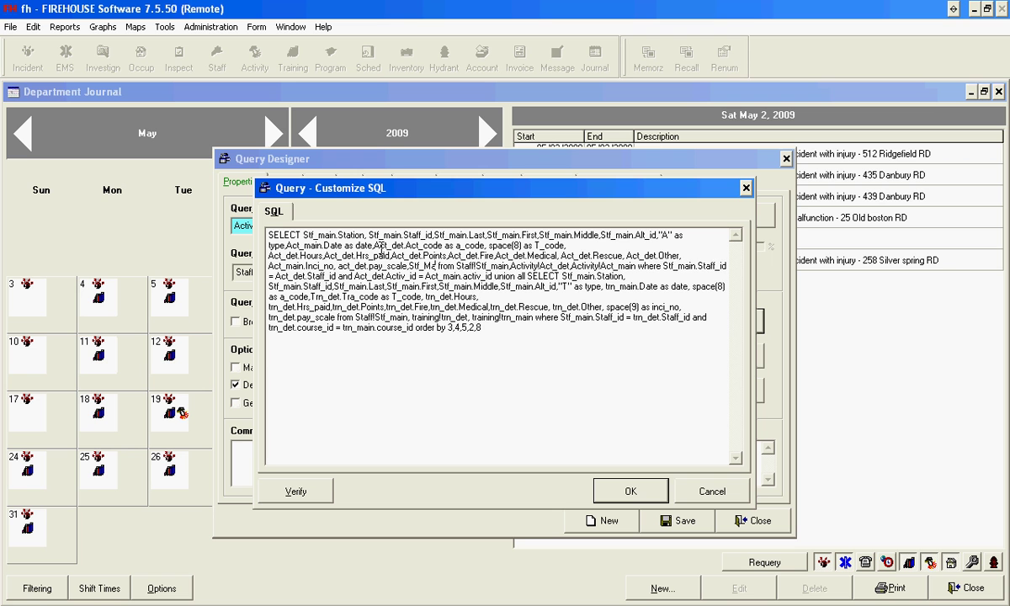
{"action": "type", "text": "in.Shi"}
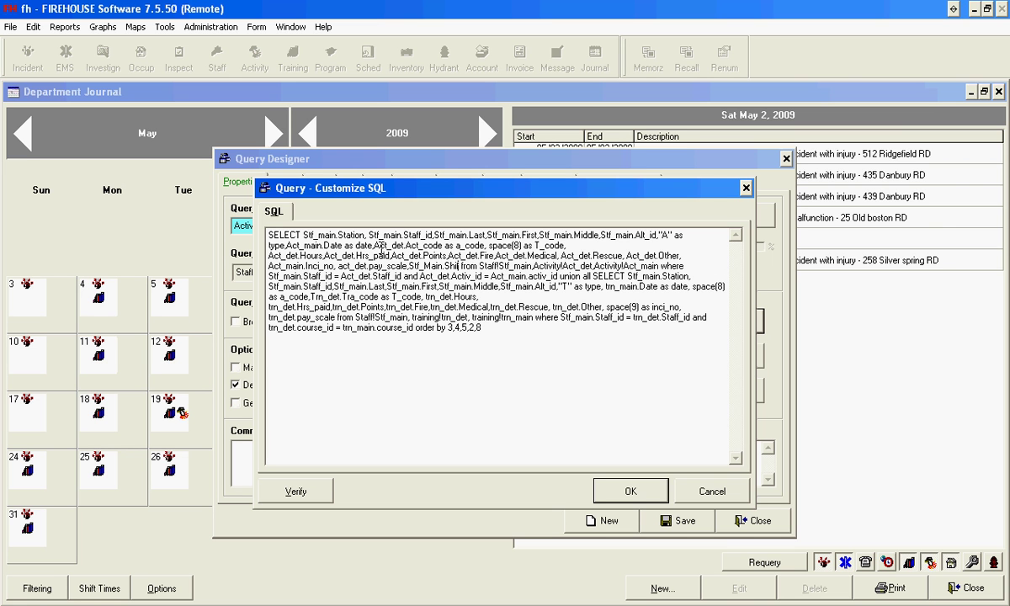
{"action": "type", "text": "ft"}
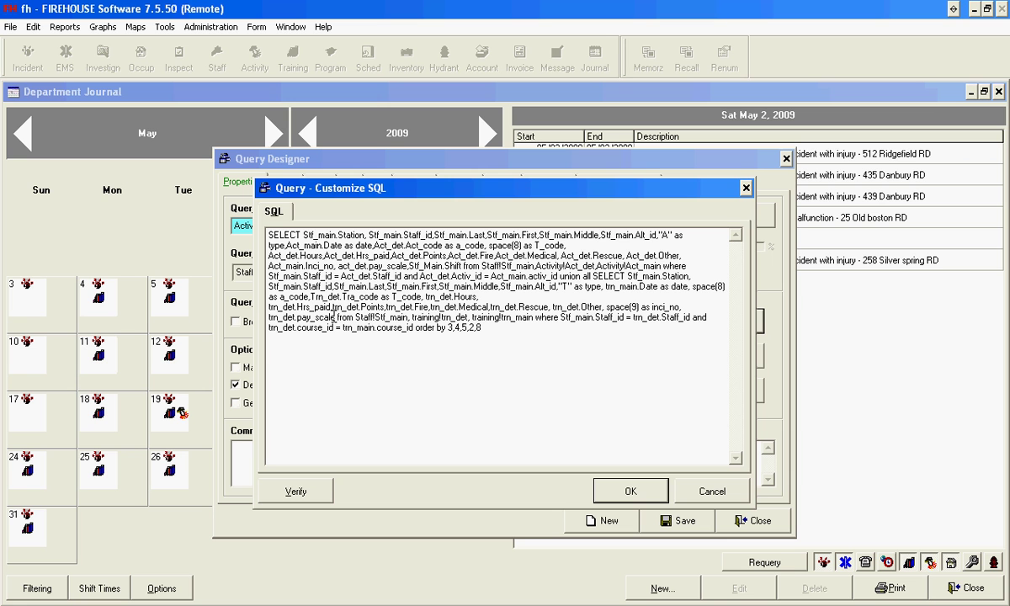
Add Stf_Main.Shift after trn_det.pay_scale in the second SELECT's field list
{"action": "type", "text": ",Stf_"}
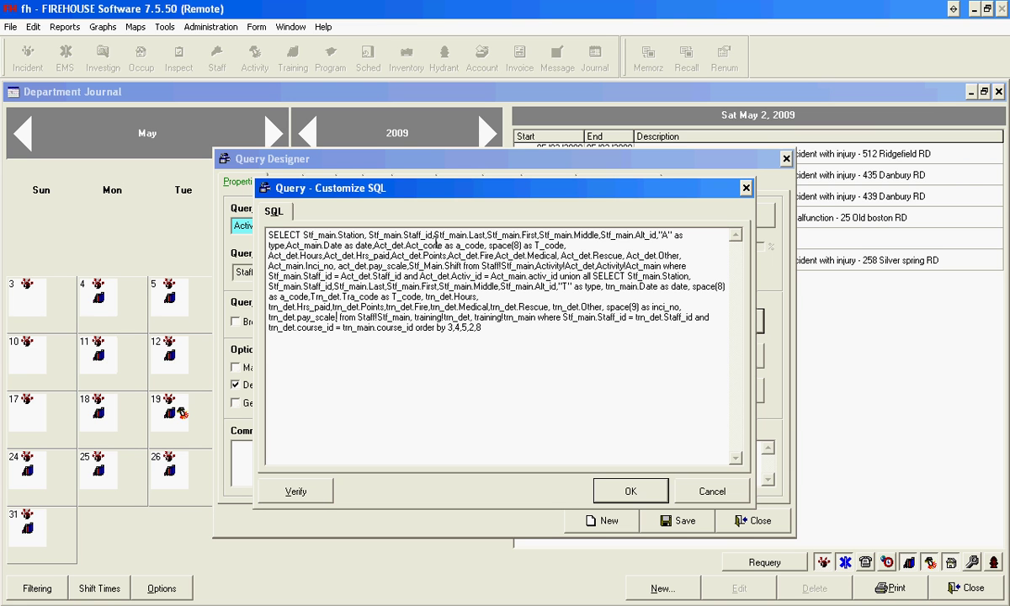
{"action": "type", "text": "Main"}
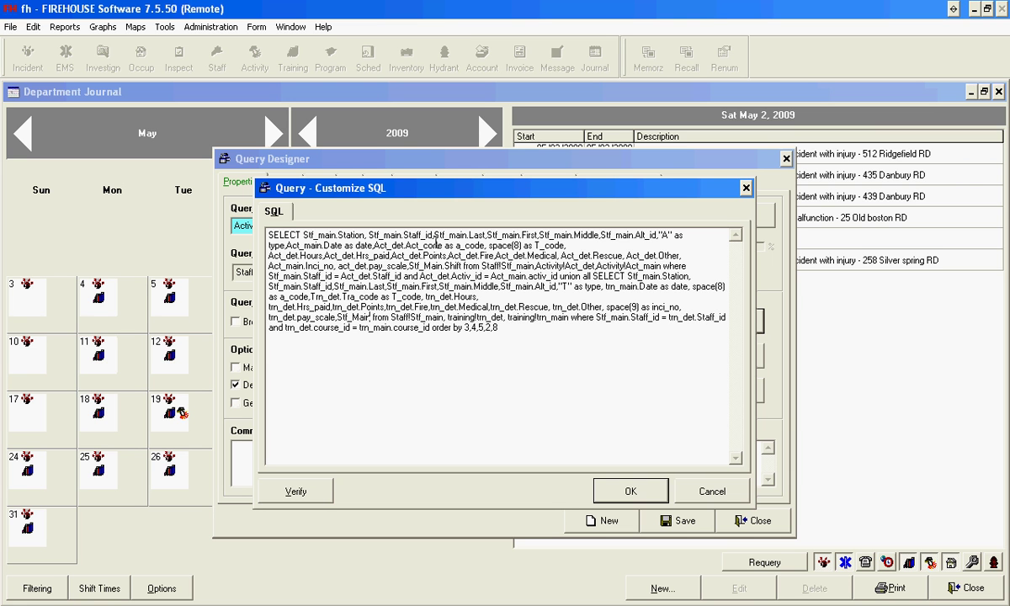
{"action": "type", "text": ".Shift"}
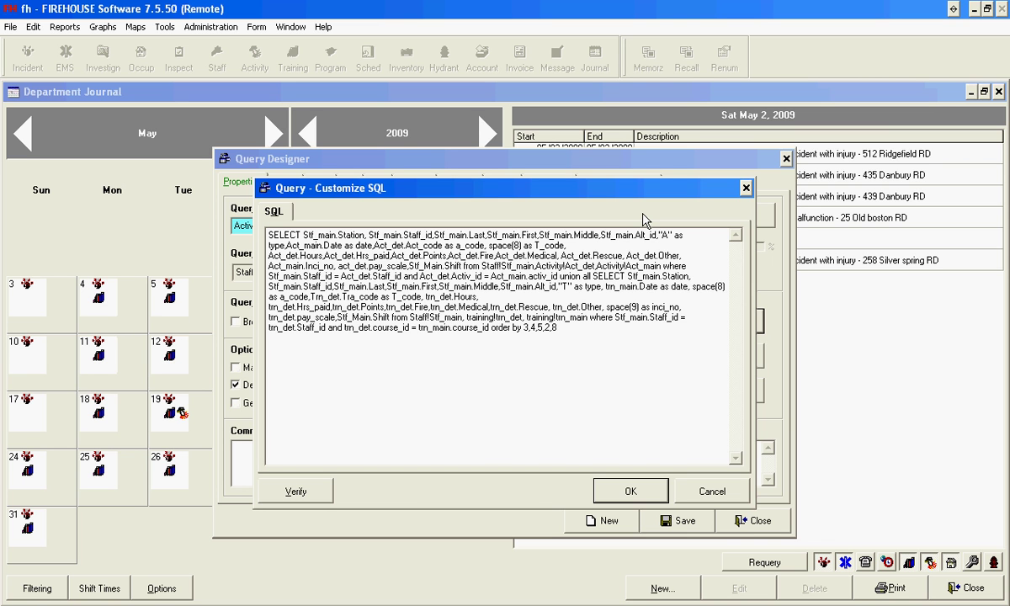
Add the condition and Stf_Main.Shift="C" to the first SELECT's where clause, just before union all
{"action": "type", "text": "and  "}
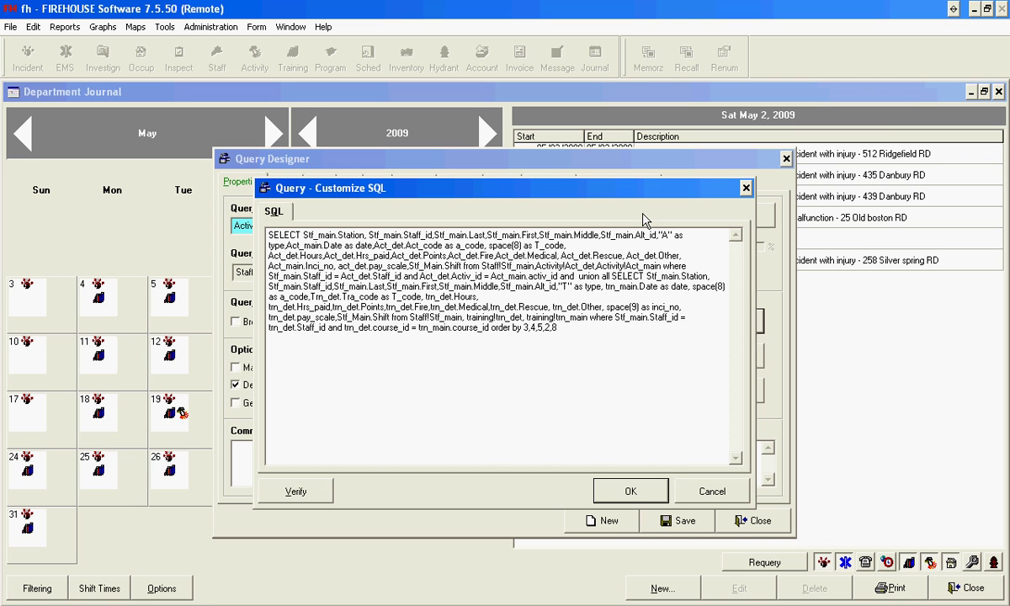
{"action": "type", "text": "Stf_Ma"}
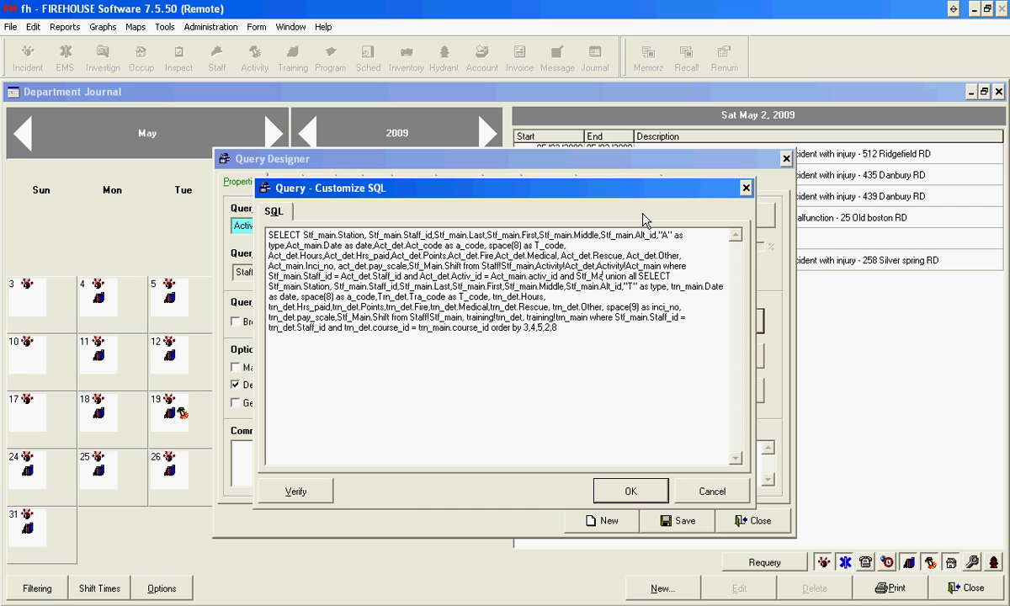
{"action": "type", "text": "in.Shift=\"C\""}
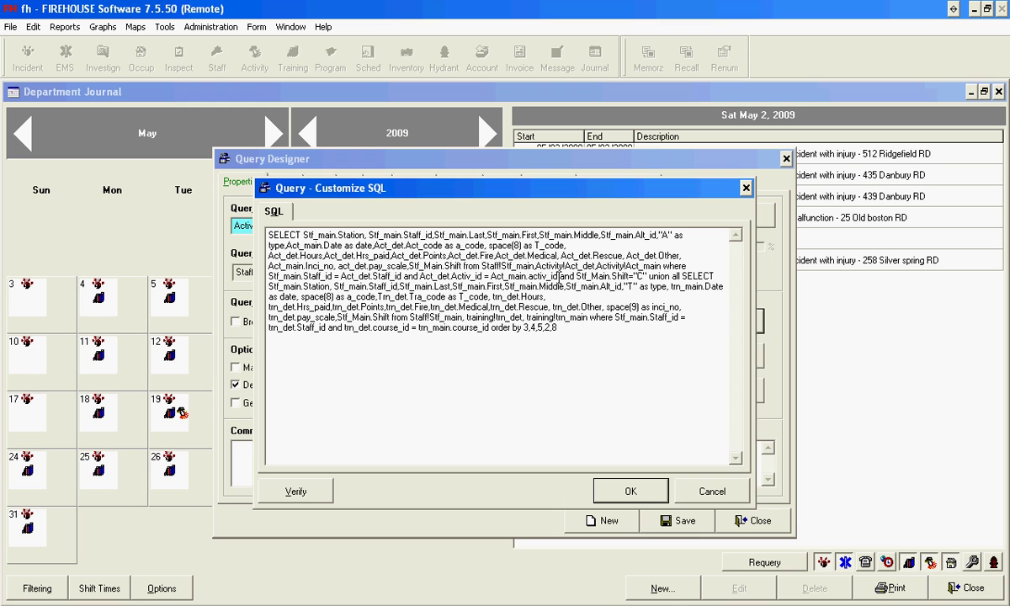
Copy the and Stf_Main.Shift="C" condition into the second SELECT's where clause, just before order by
{"action": "left_click_drag", "start_coordinate": [560, 276], "coordinate": [646, 276]}
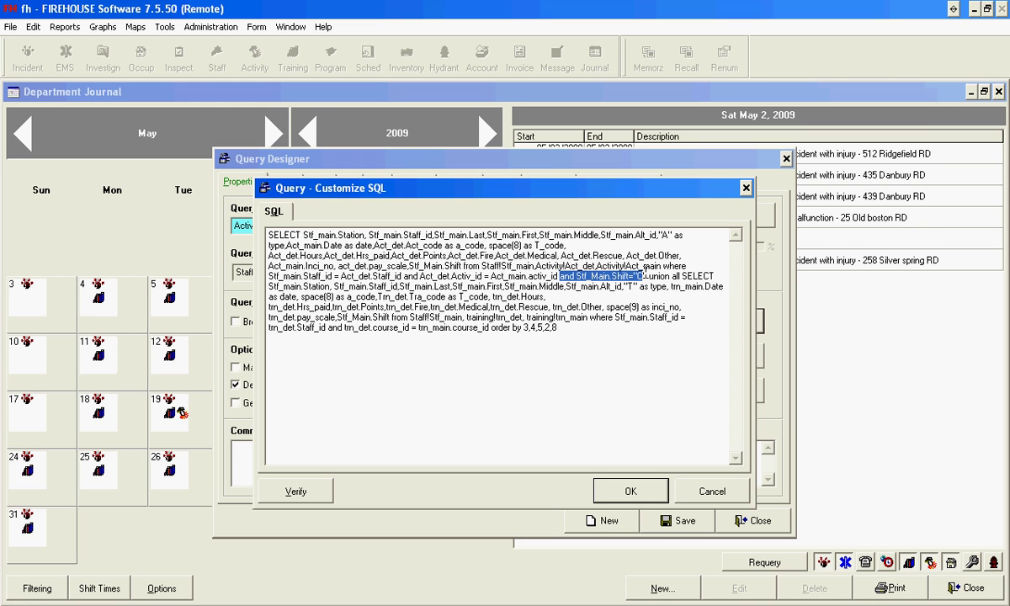
{"action": "right_click", "coordinate": [642, 275]}
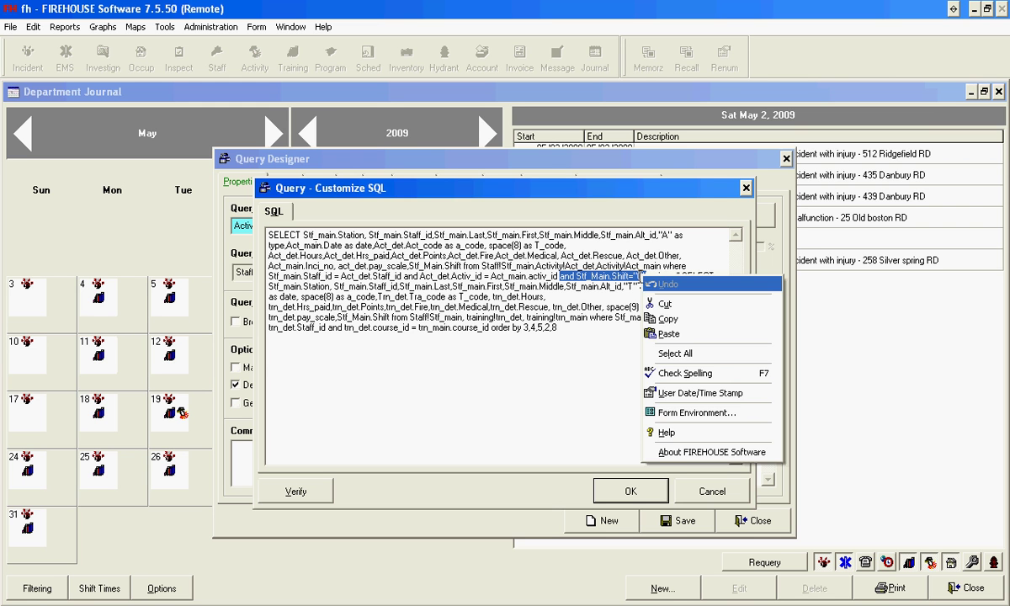
{"action": "left_click", "coordinate": [672, 299]}
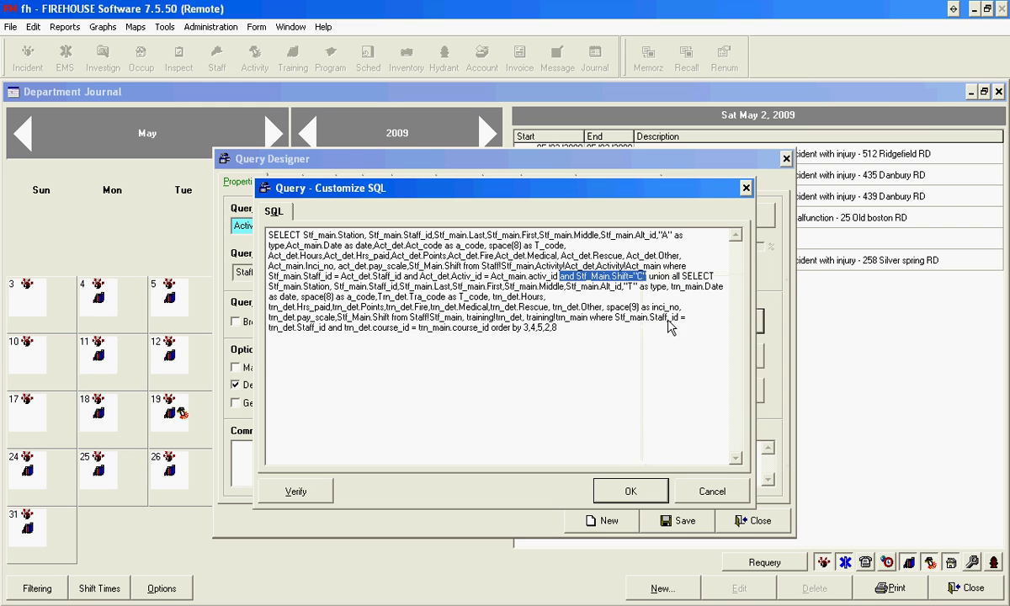
{"action": "left_click", "coordinate": [492, 327]}
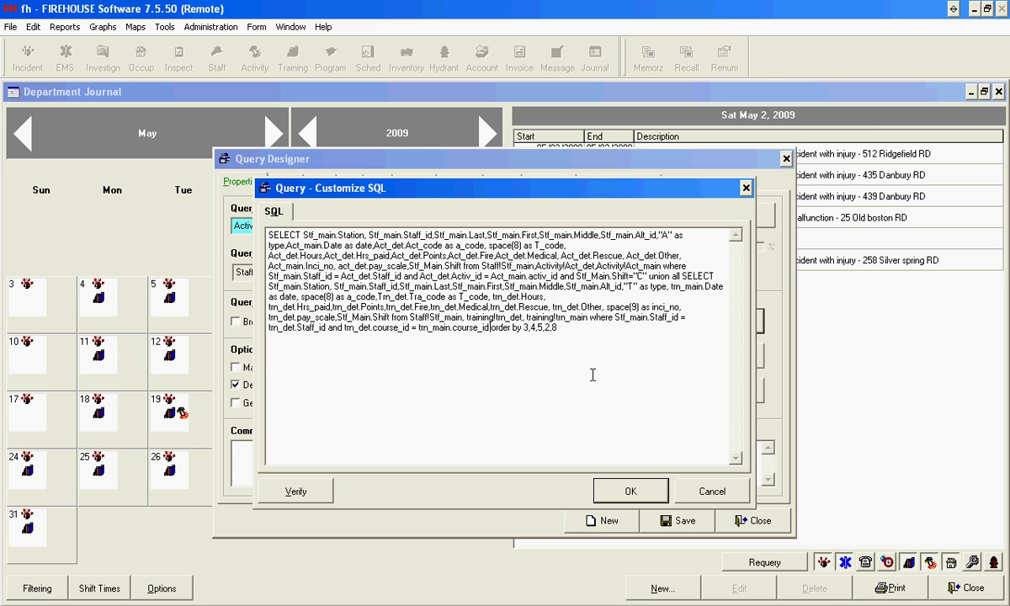
{"action": "key", "text": "ctrl+v"}
{"action": "type", "text": "\""}
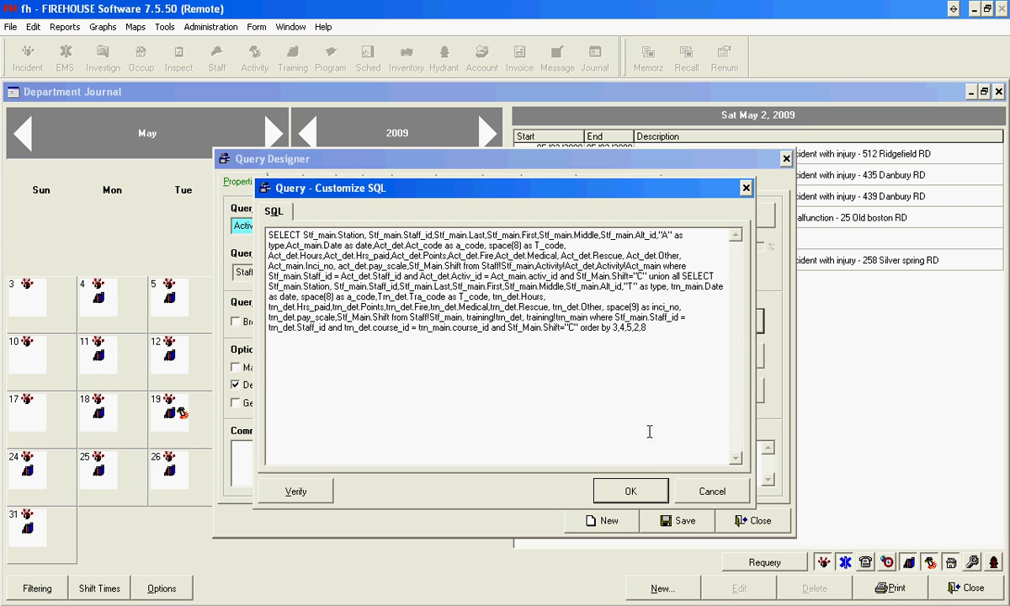
Accept the customized SQL, and save and close both the query and the new report
{"action": "left_click", "coordinate": [631, 489]}
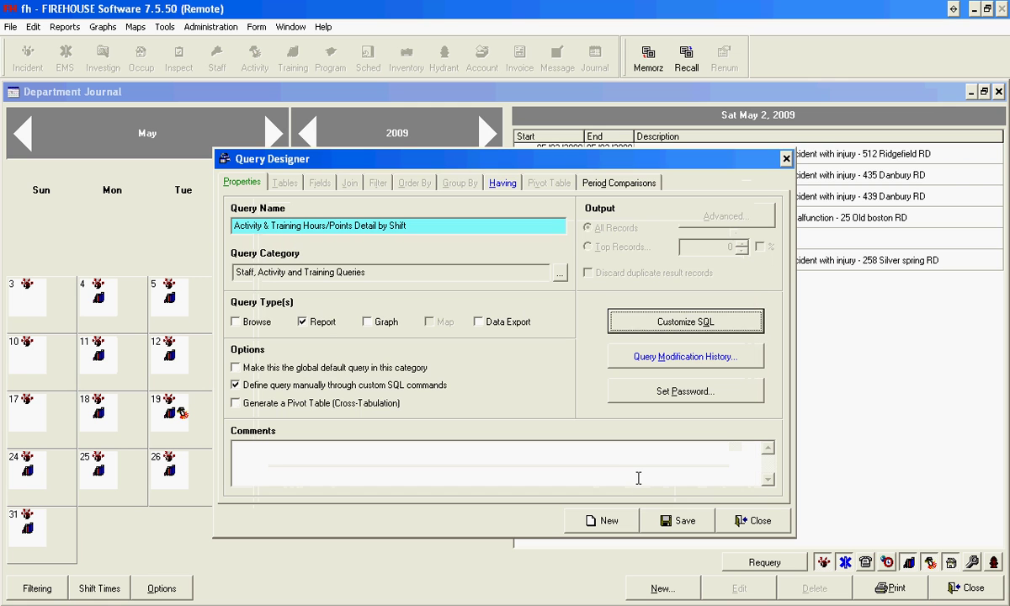
{"action": "left_click", "coordinate": [686, 522]}
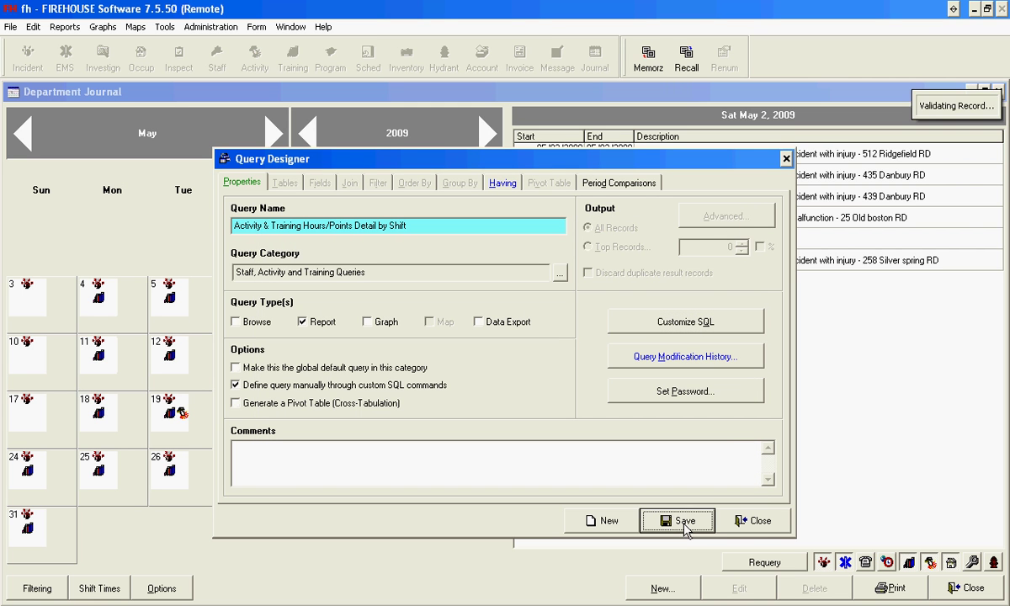
{"action": "left_click", "coordinate": [754, 523]}
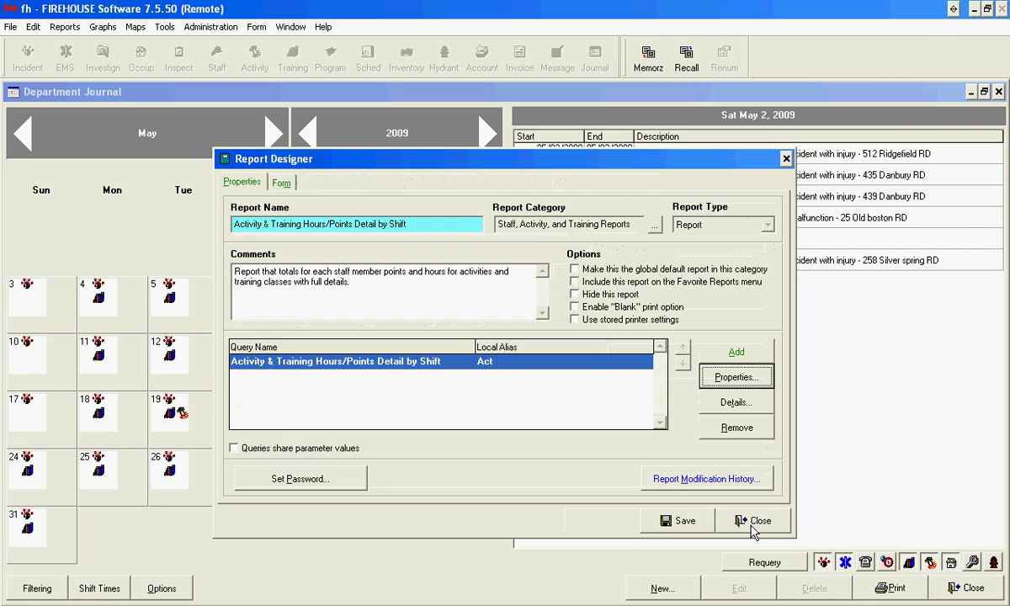
{"action": "left_click", "coordinate": [690, 523]}
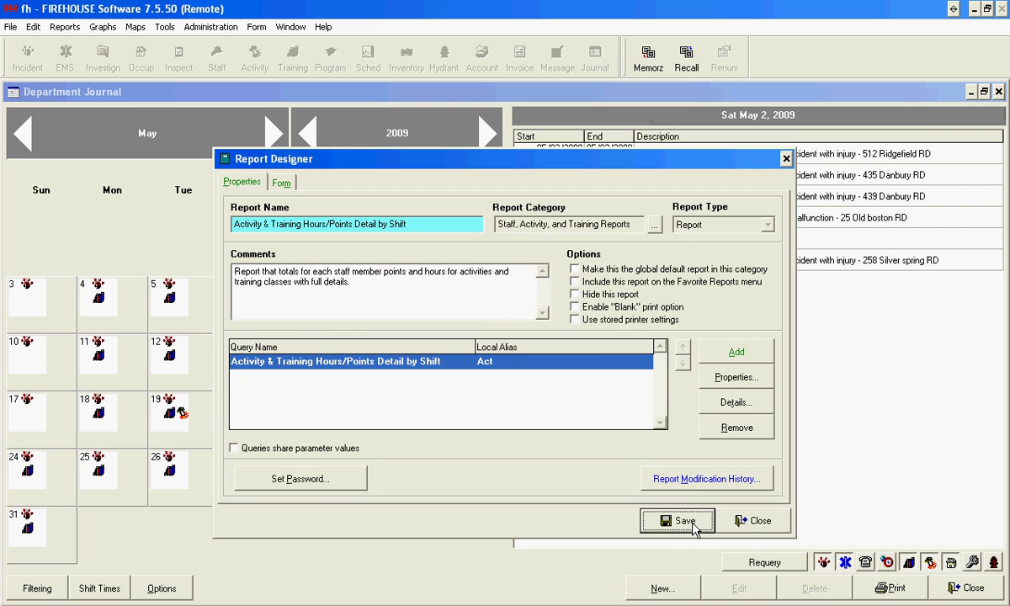
{"action": "left_click", "coordinate": [752, 523]}
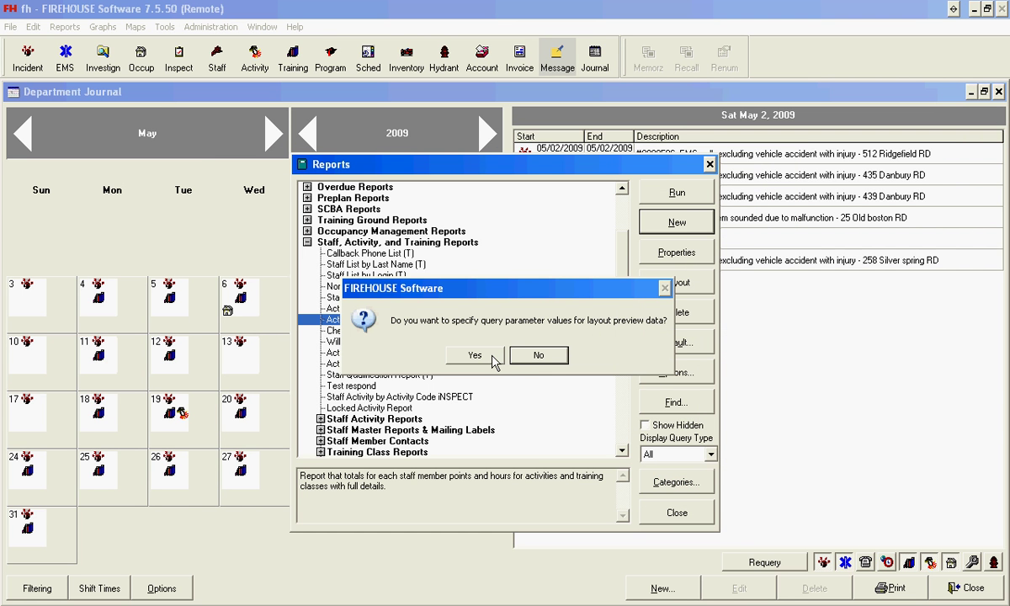
Specify April 1 to April 30, 2009 as the Activity/Training Date range for the layout preview data and run the query
{"action": "left_click", "coordinate": [476, 355]}
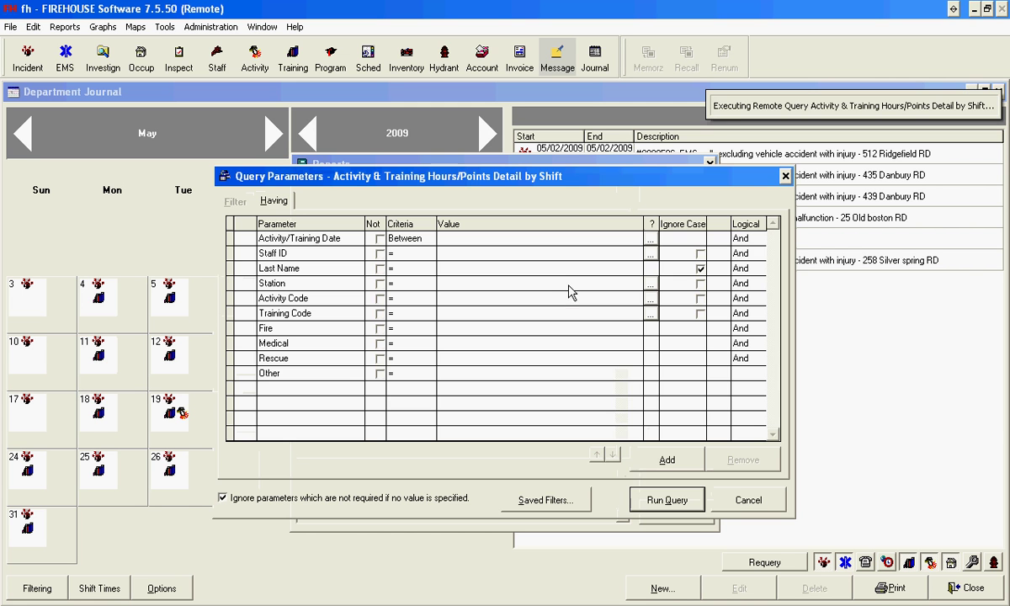
{"action": "left_click", "coordinate": [650, 239]}
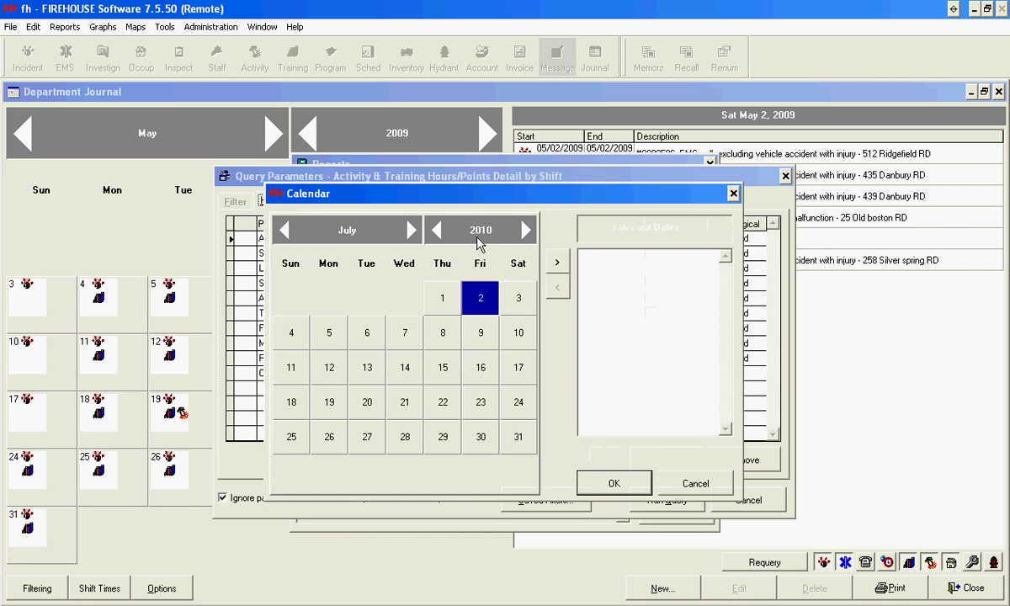
{"action": "left_click", "coordinate": [438, 229]}
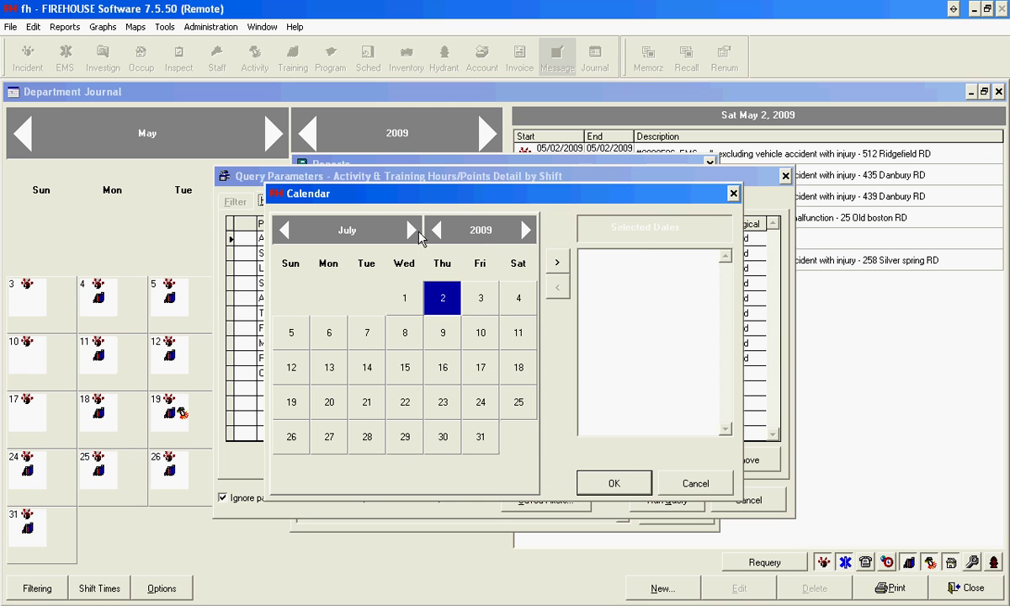
{"action": "left_click", "coordinate": [286, 230]}
{"action": "left_click", "coordinate": [404, 297]}
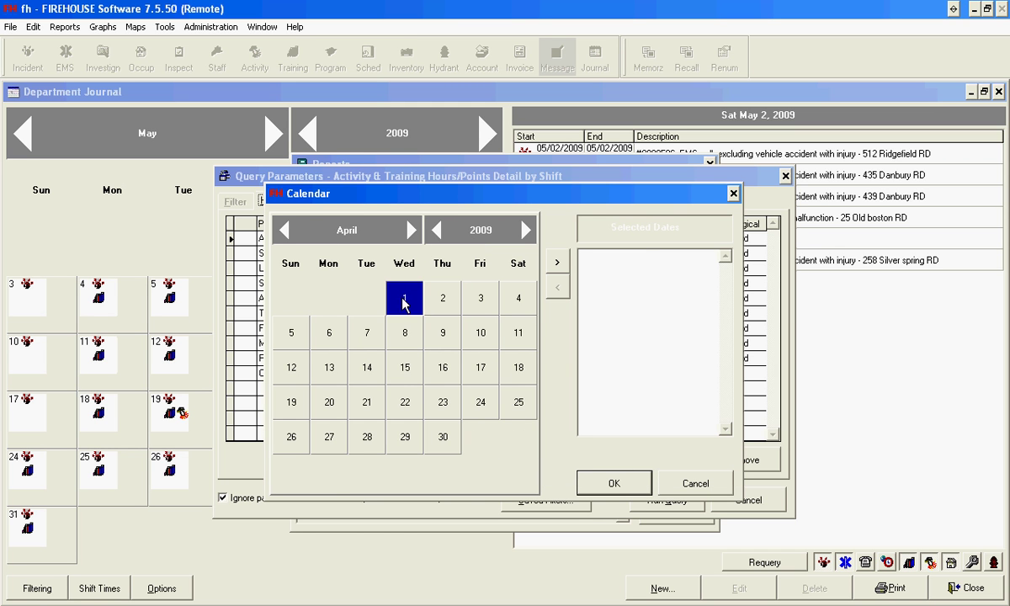
{"action": "left_click", "coordinate": [443, 436]}
{"action": "left_click", "coordinate": [602, 482]}
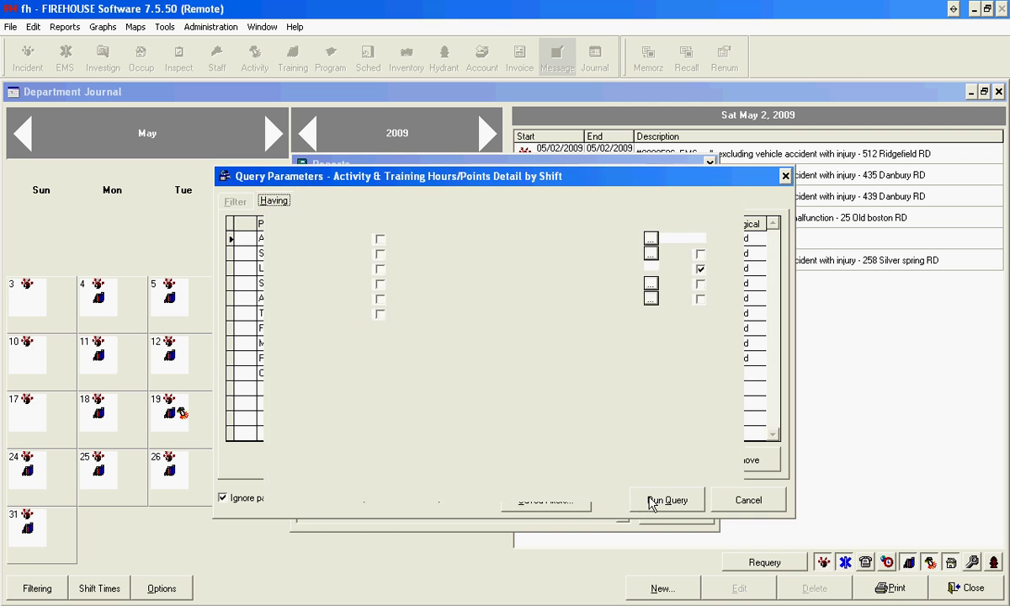
{"action": "left_click", "coordinate": [662, 562]}
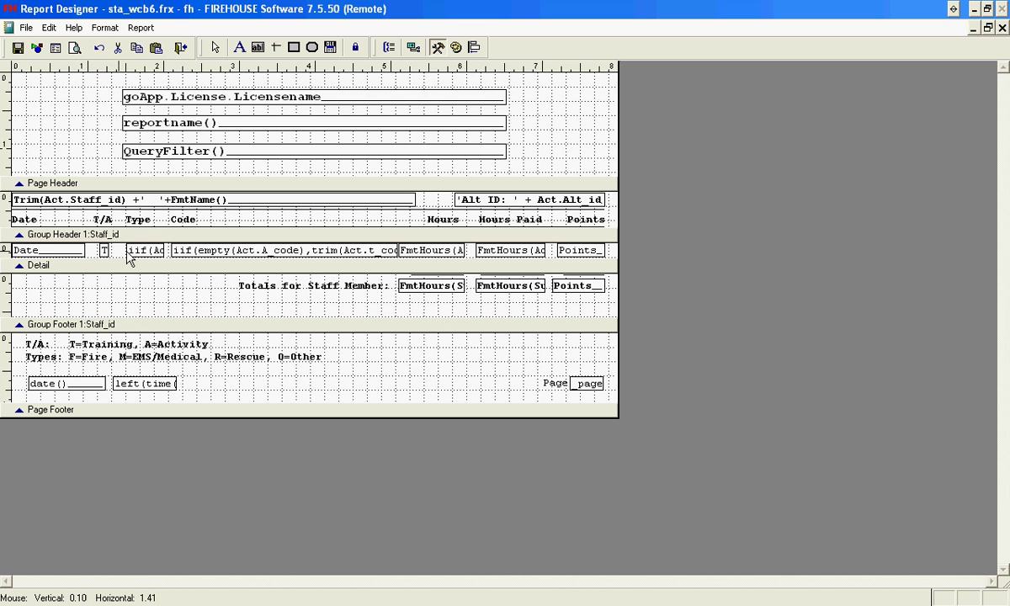
Add an Act.Shift field between the staff name and Alt ID fields in the Staff_id group header, and widen it to about 0.20
{"action": "left_click", "coordinate": [257, 48]}
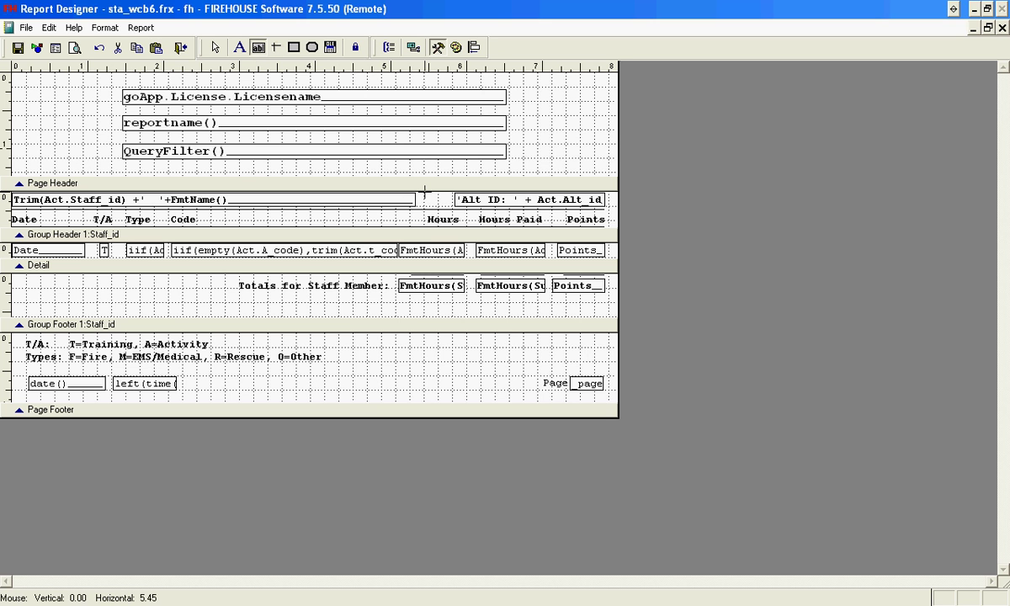
{"action": "left_click_drag", "start_coordinate": [425, 192], "coordinate": [445, 207]}
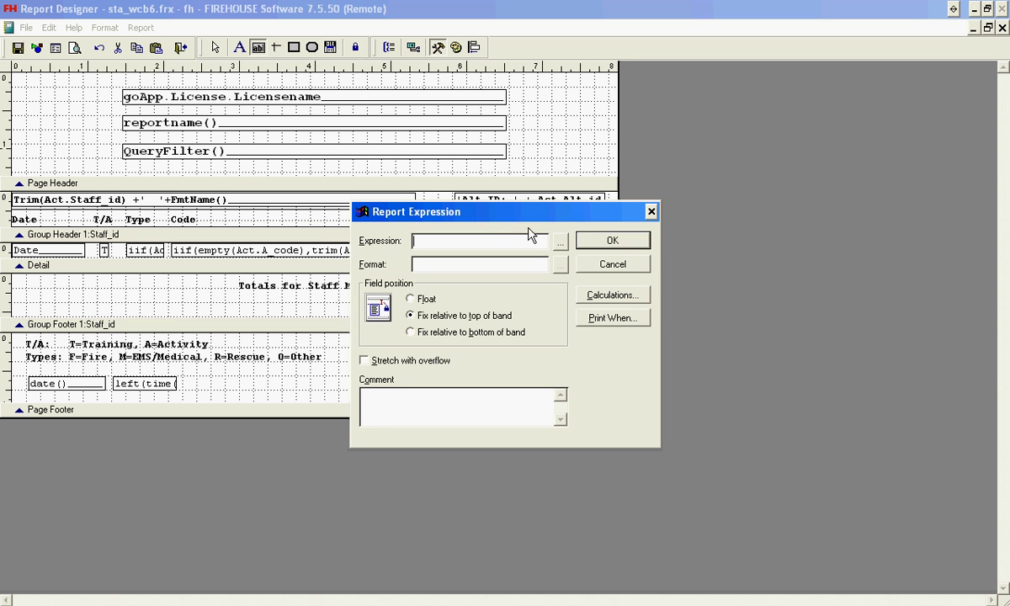
{"action": "left_click", "coordinate": [559, 243]}
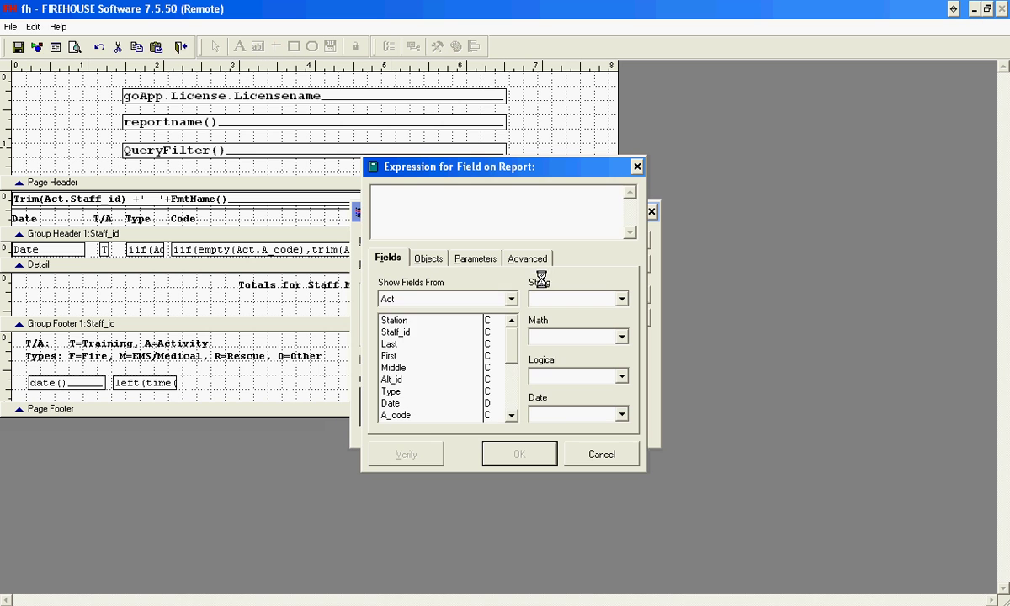
{"action": "left_click_drag", "start_coordinate": [516, 341], "coordinate": [507, 421]}
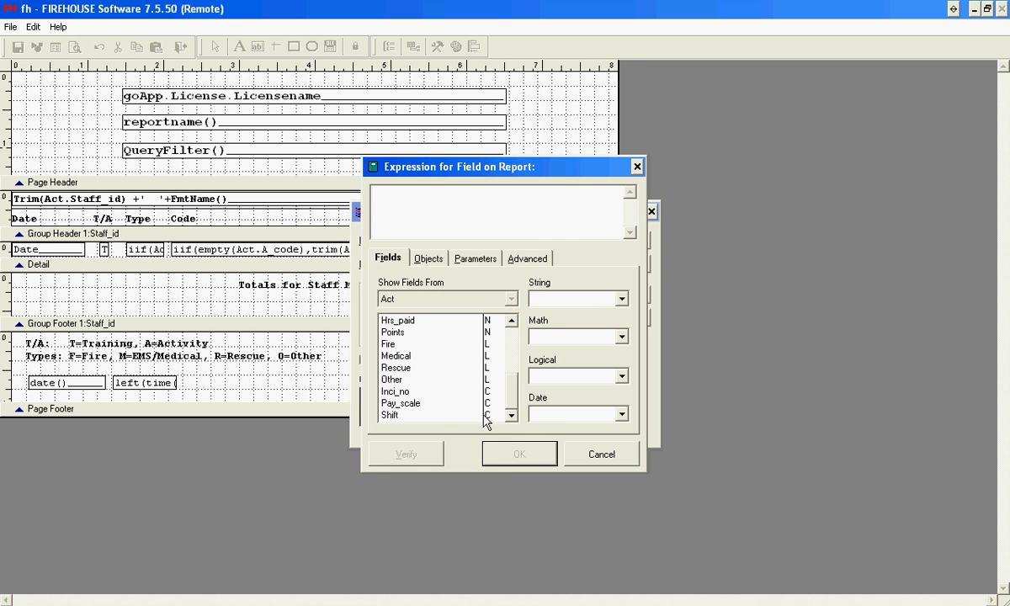
{"action": "double_click", "coordinate": [485, 414]}
{"action": "left_click", "coordinate": [517, 454]}
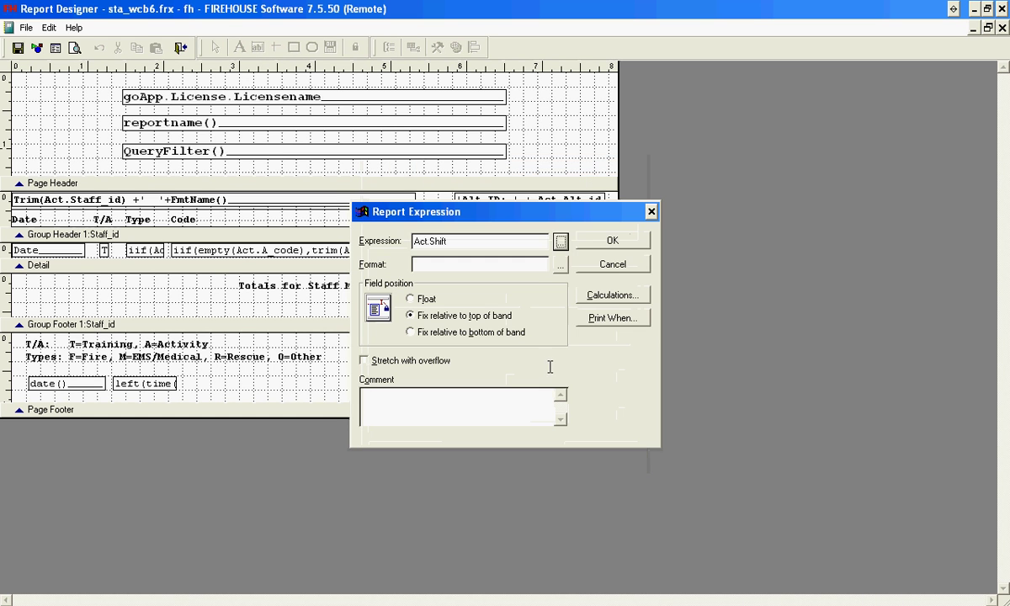
{"action": "left_click", "coordinate": [608, 241]}
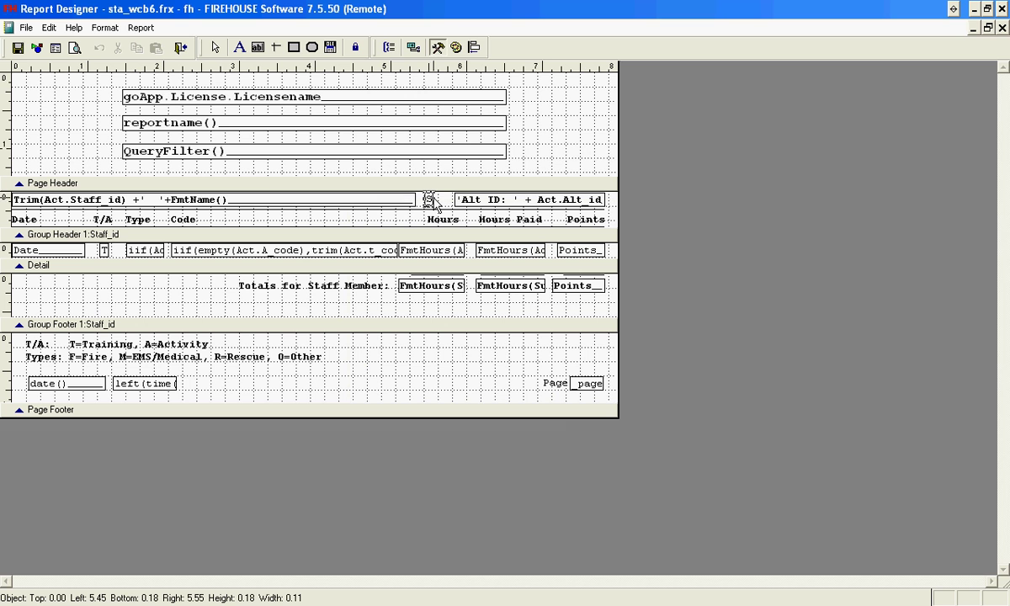
{"action": "left_click_drag", "start_coordinate": [432, 202], "coordinate": [440, 202]}
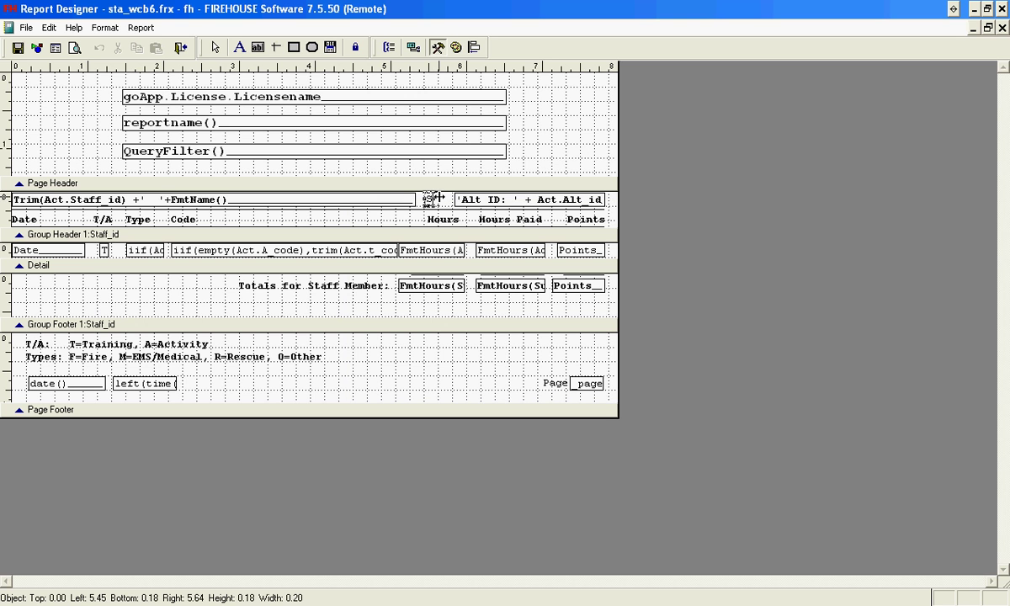
Preview several pages of the report with the shift field, and save and close the layout
{"action": "left_click", "coordinate": [75, 48]}
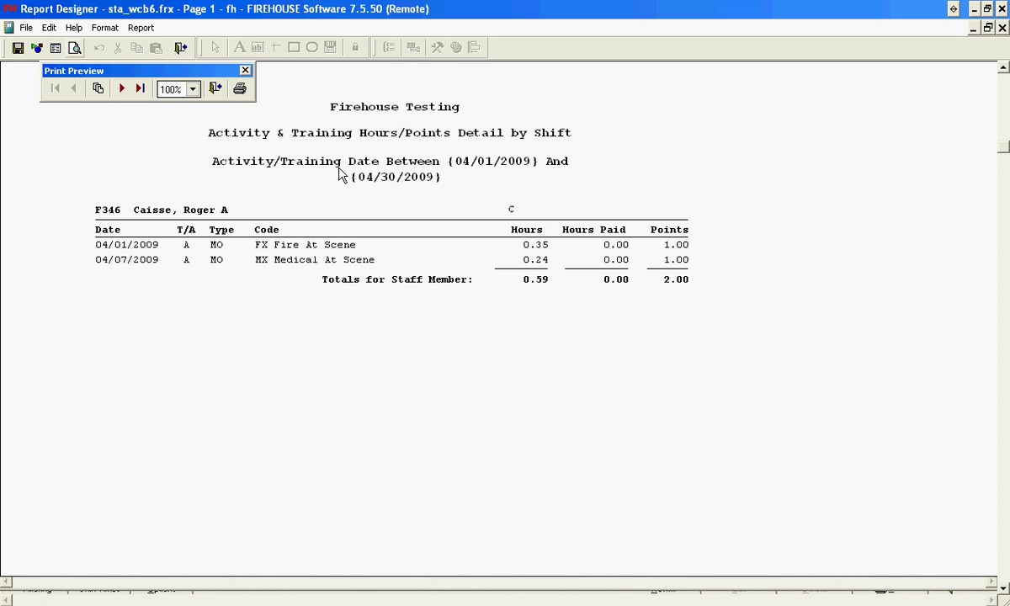
{"action": "left_click", "coordinate": [122, 89]}
{"action": "left_click", "coordinate": [122, 88]}
{"action": "left_click", "coordinate": [122, 88]}
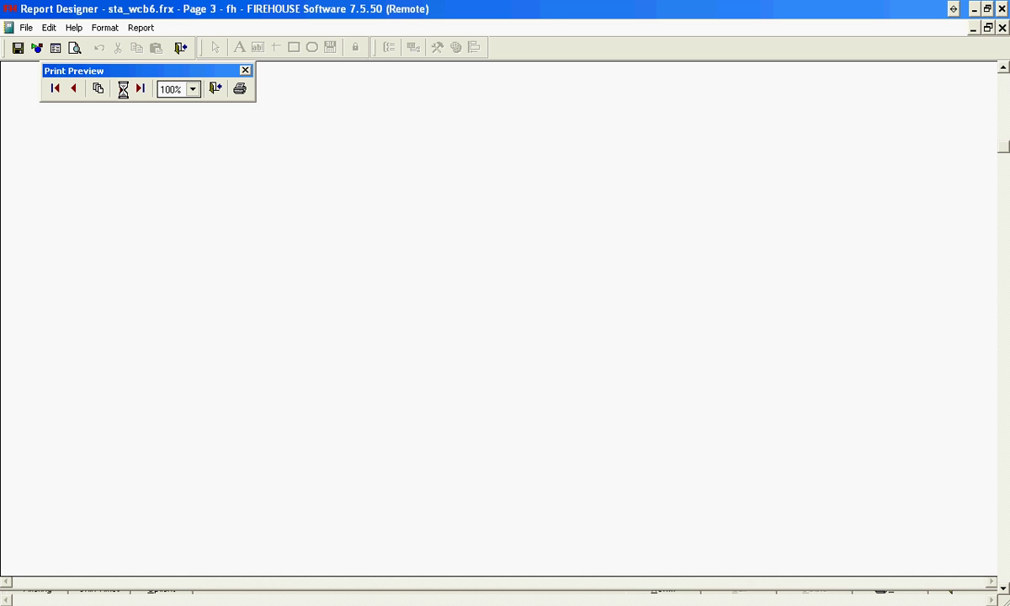
{"action": "left_click", "coordinate": [216, 90]}
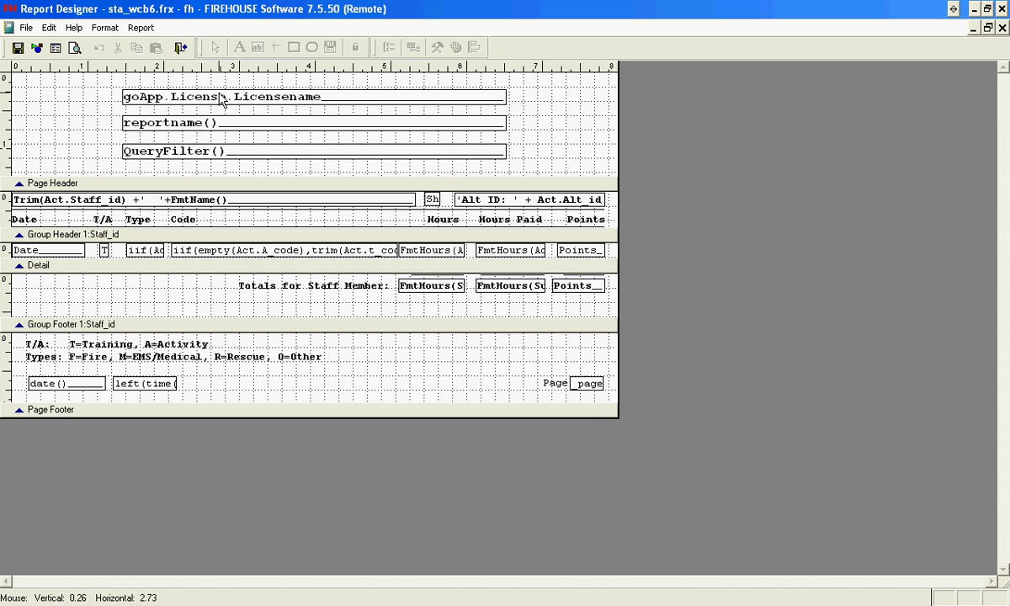
{"action": "left_click", "coordinate": [1001, 28]}
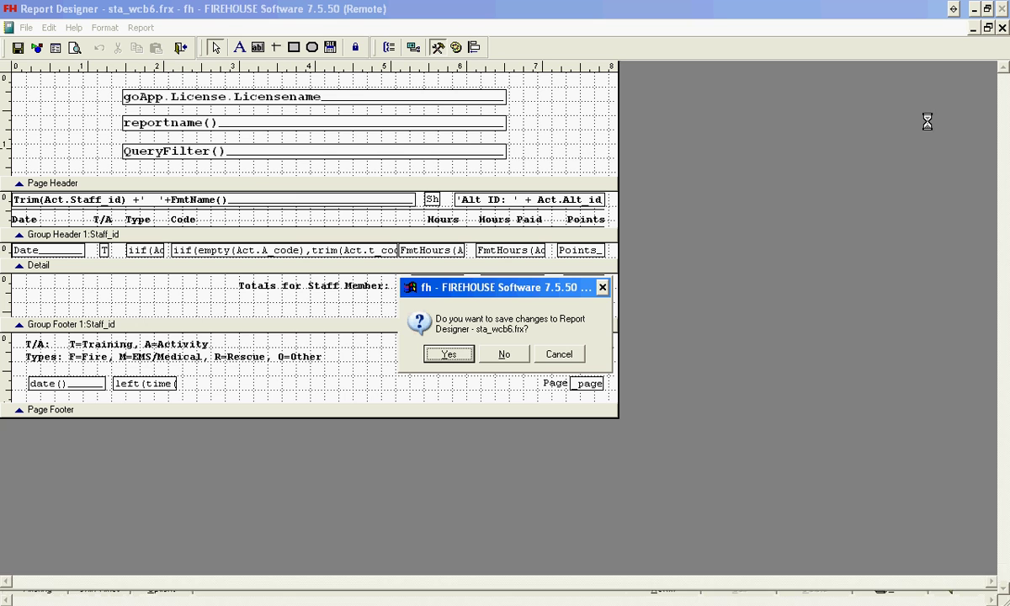
{"action": "left_click", "coordinate": [448, 354]}
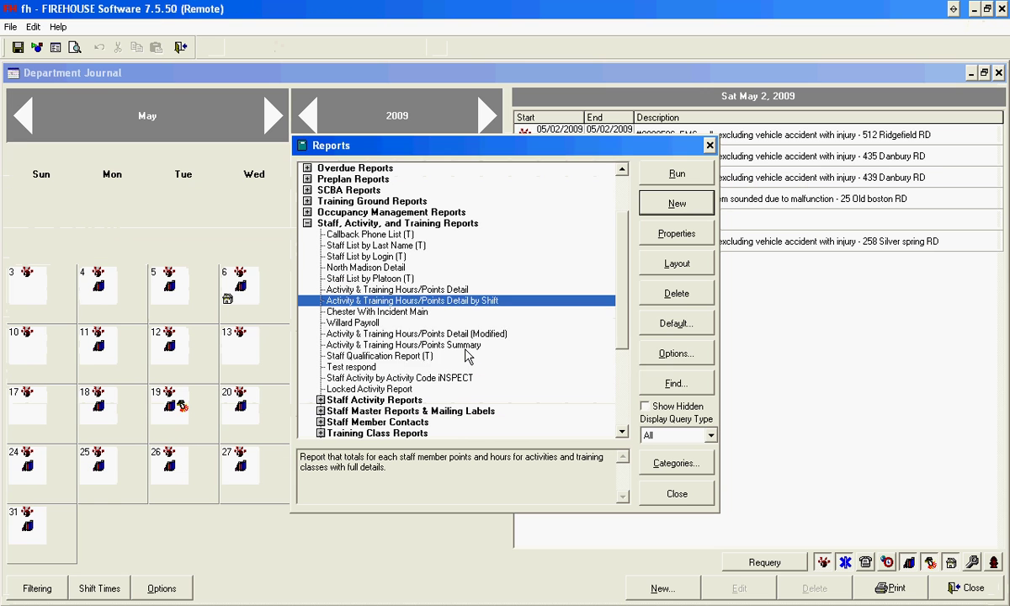